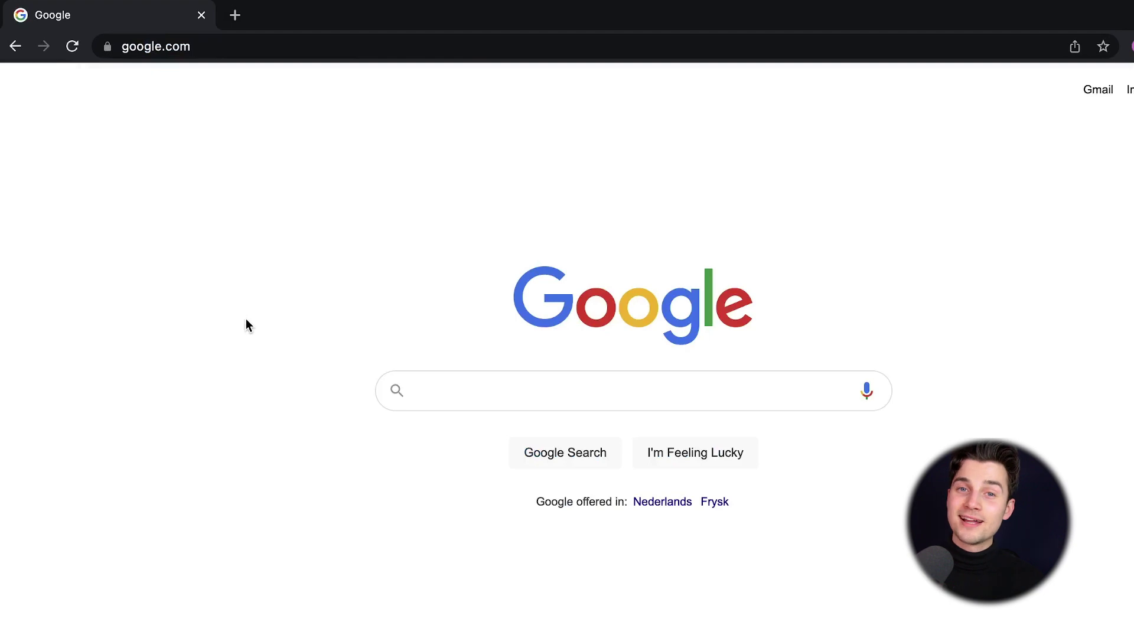
Step: Navigate Chrome to veed.io's MP3 to WAV converter page
left_click(253, 46)
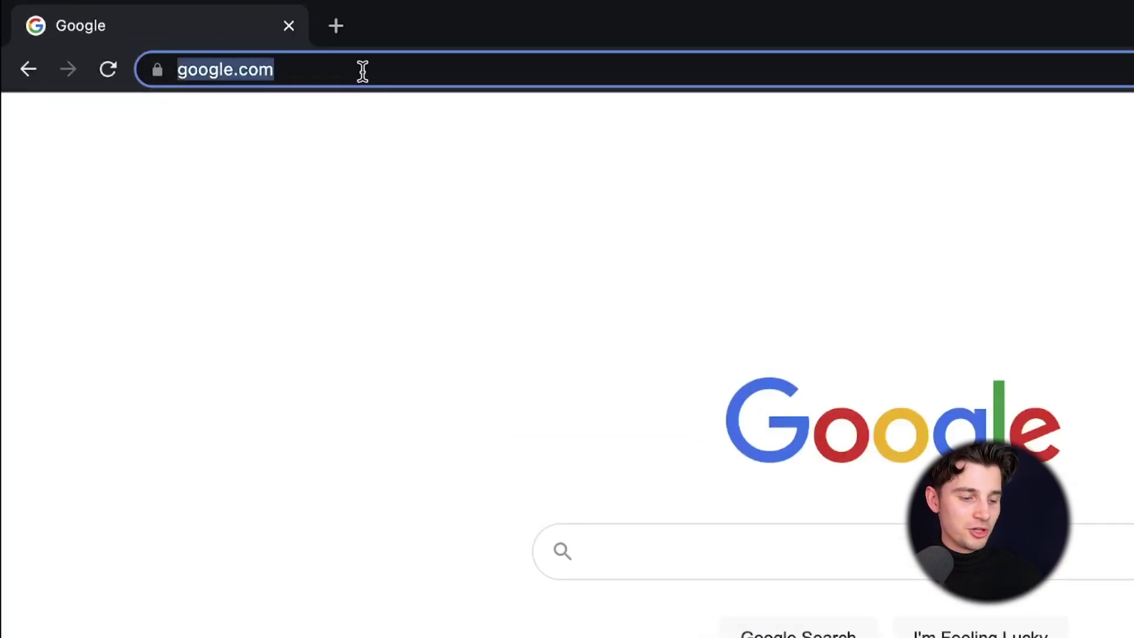
type("veed.io")
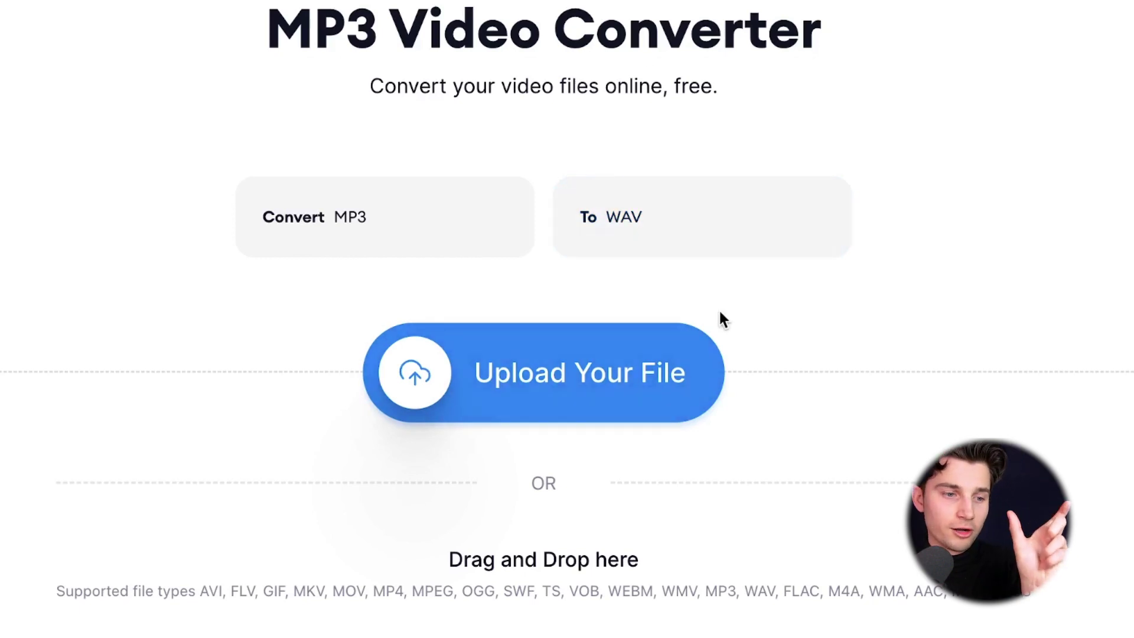
Step: Upload Podcast Snippet Tim.mp3 from the MP3 Folder to the converter
left_click(562, 404)
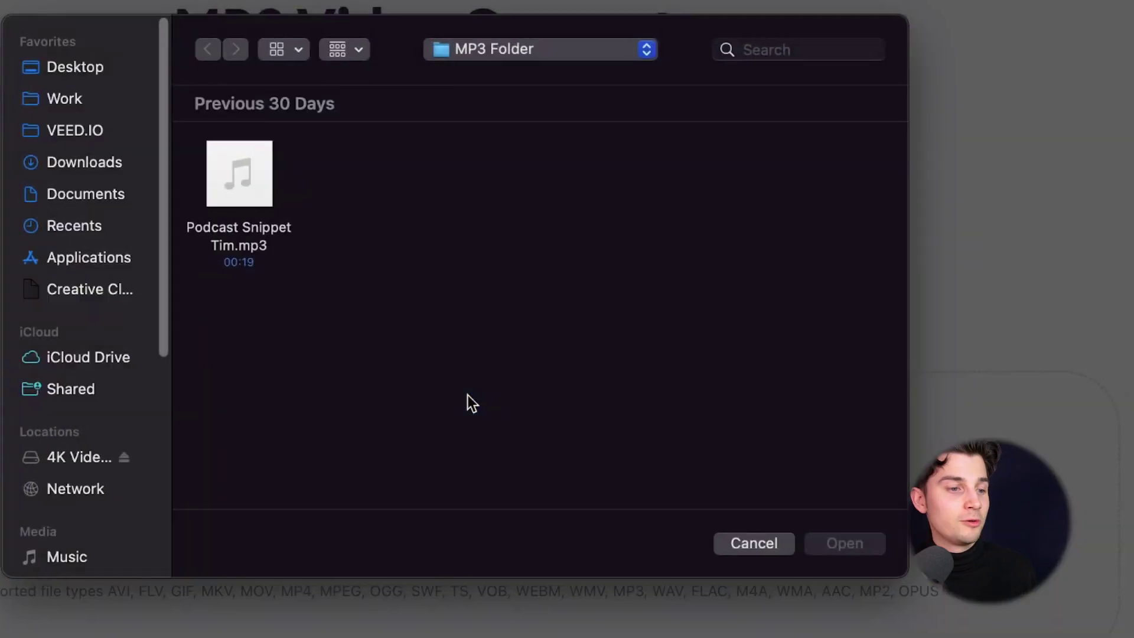
left_click(267, 186)
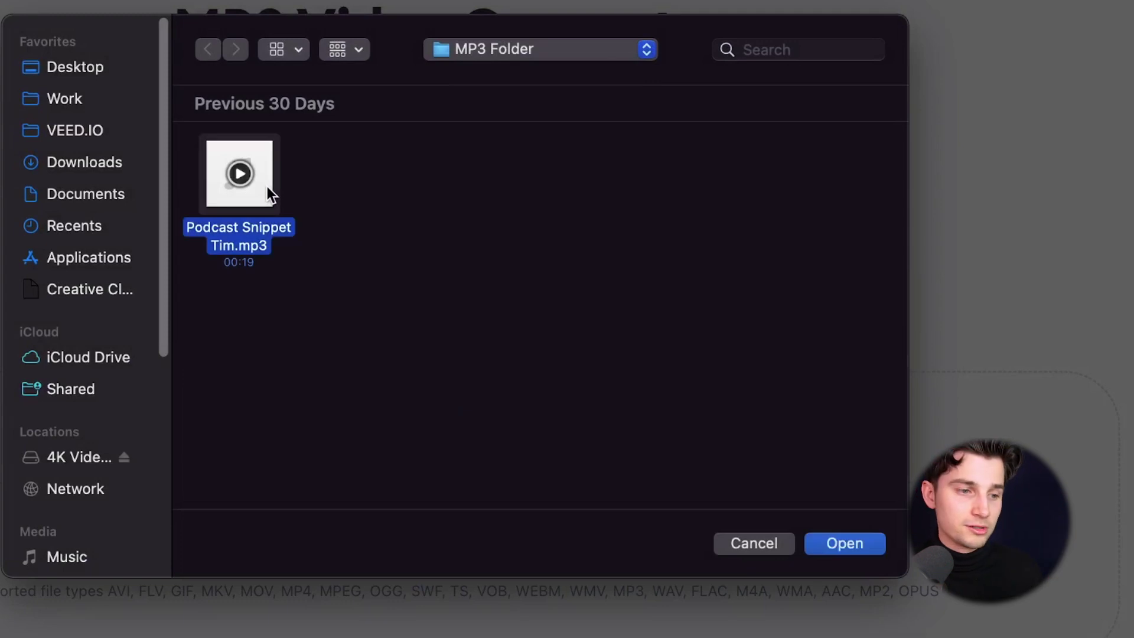
left_click(814, 542)
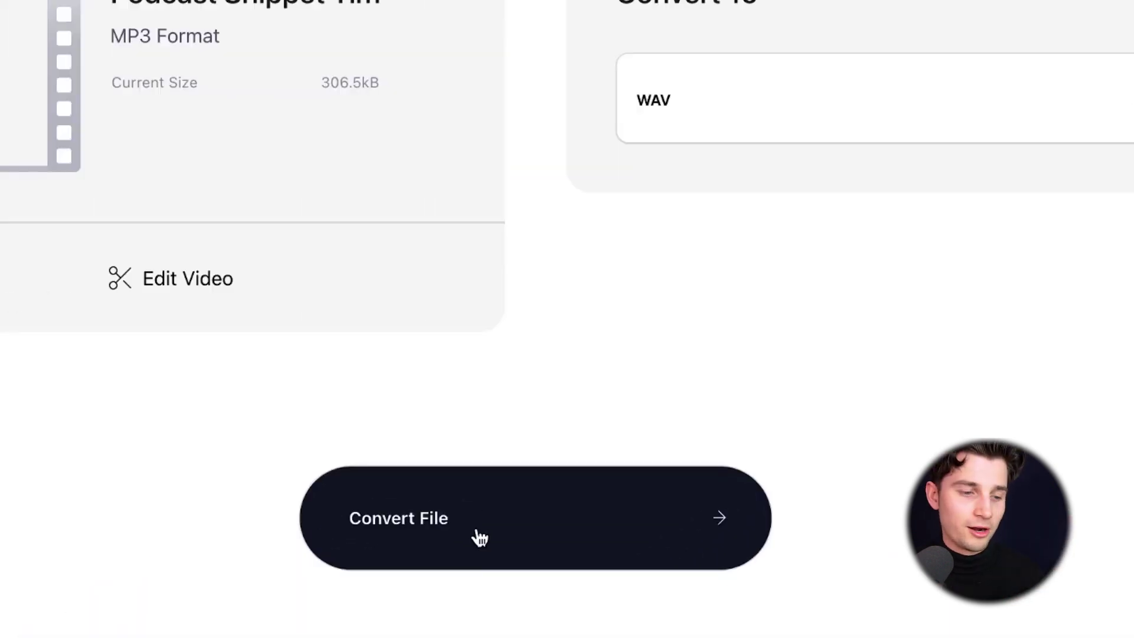
Step: Convert the uploaded podcast snippet from MP3 to WAV
left_click(479, 532)
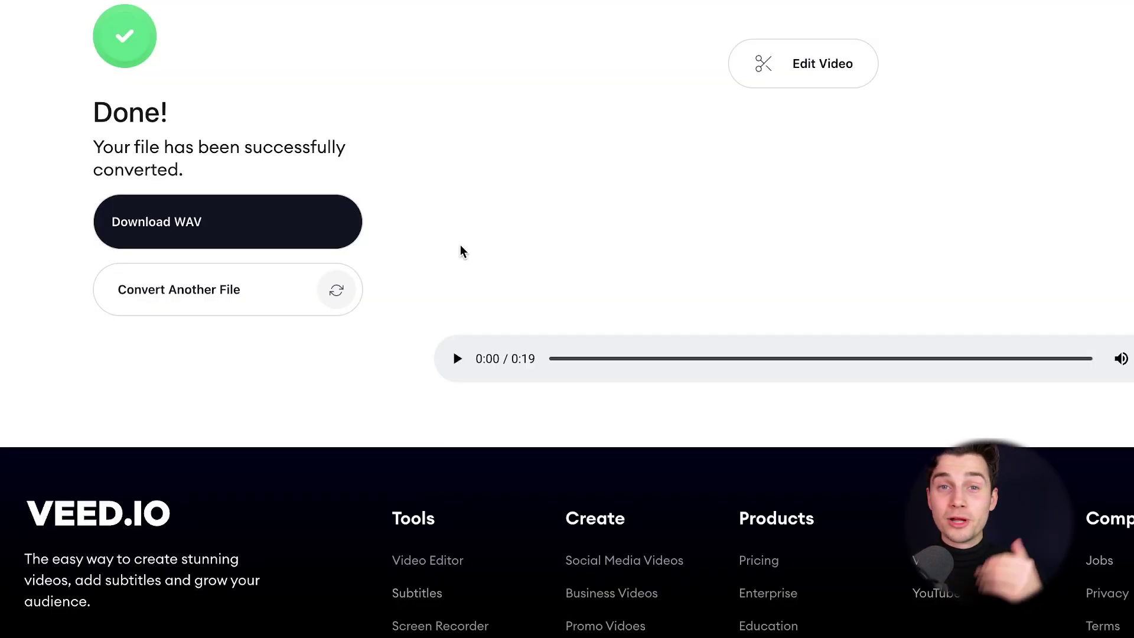